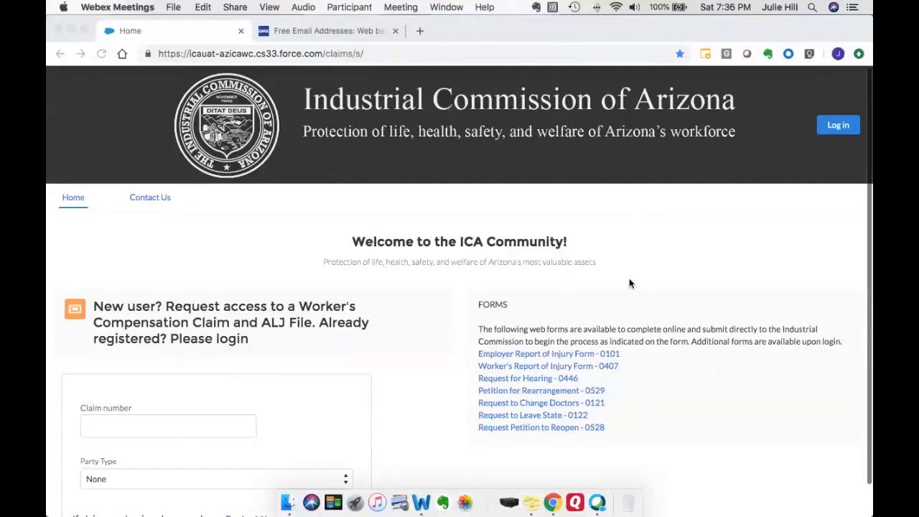
Step: Log in to the ICA Community portal using the saved login credentials
scroll(629, 283, down, 1)
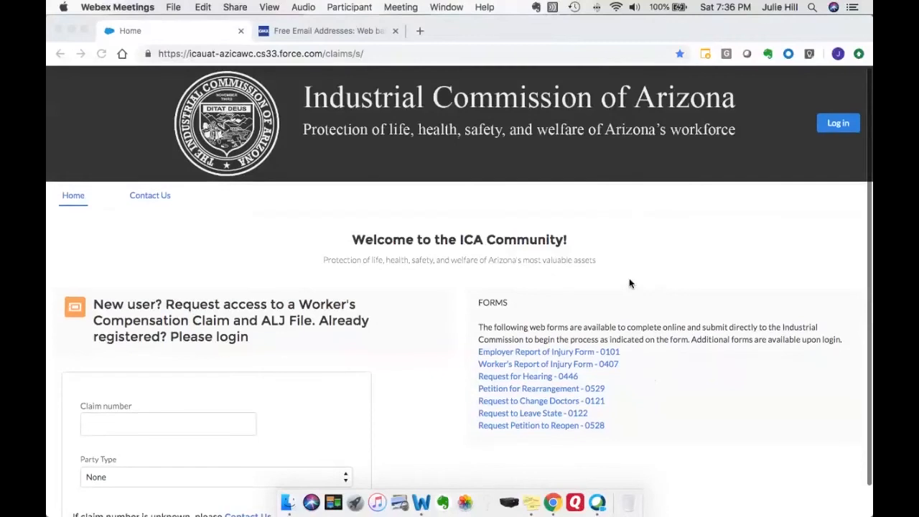
scroll(624, 284, down, 1)
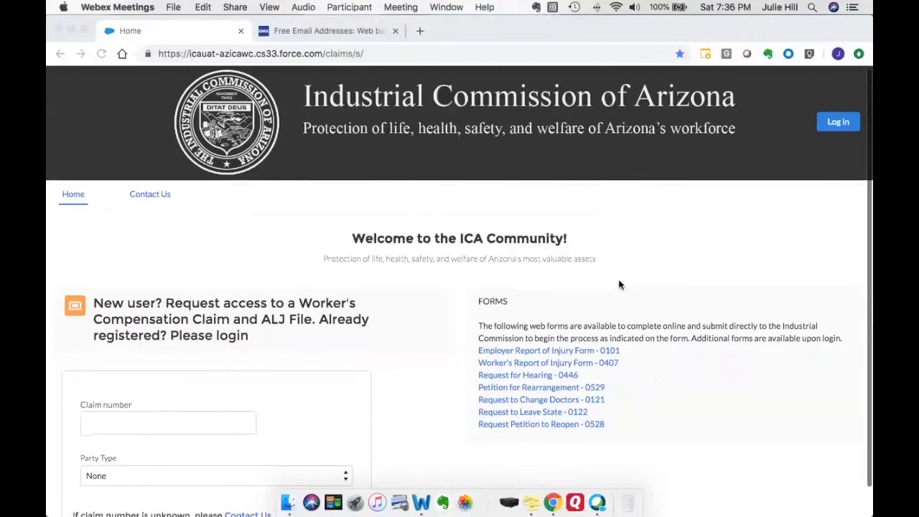
click(834, 122)
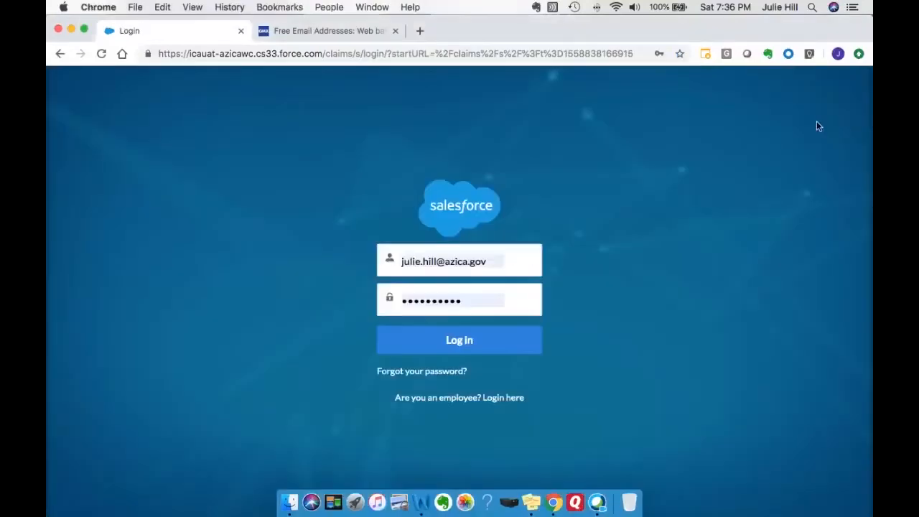
click(473, 344)
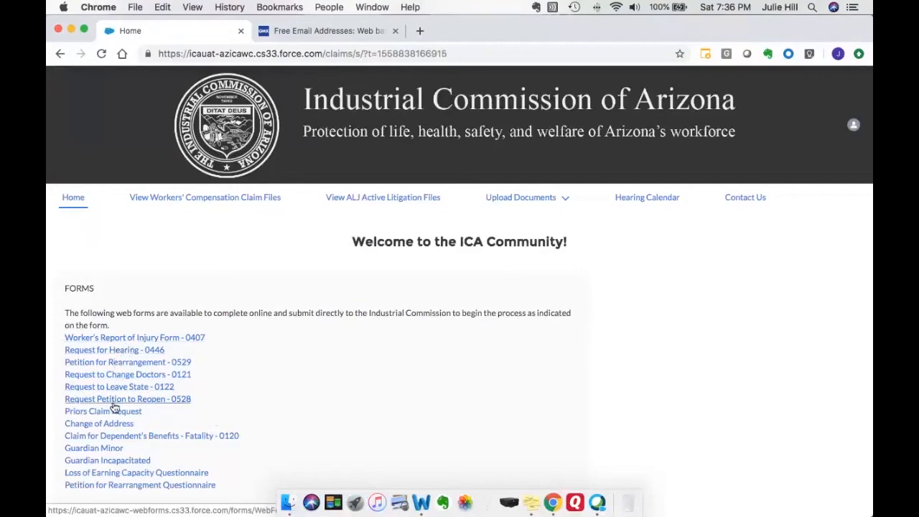
Step: Open the Priors Claim Request web form from the forms list
scroll(220, 408, down, 1)
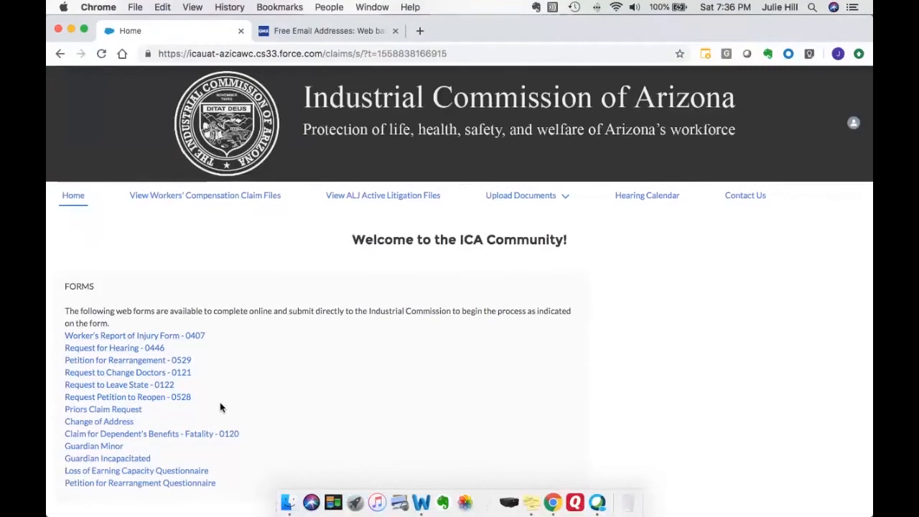
scroll(220, 403, up, 1)
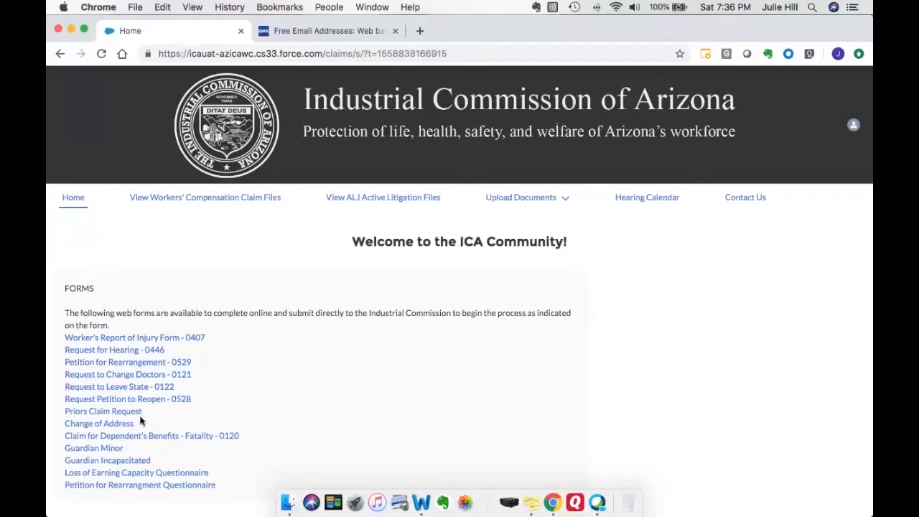
click(119, 412)
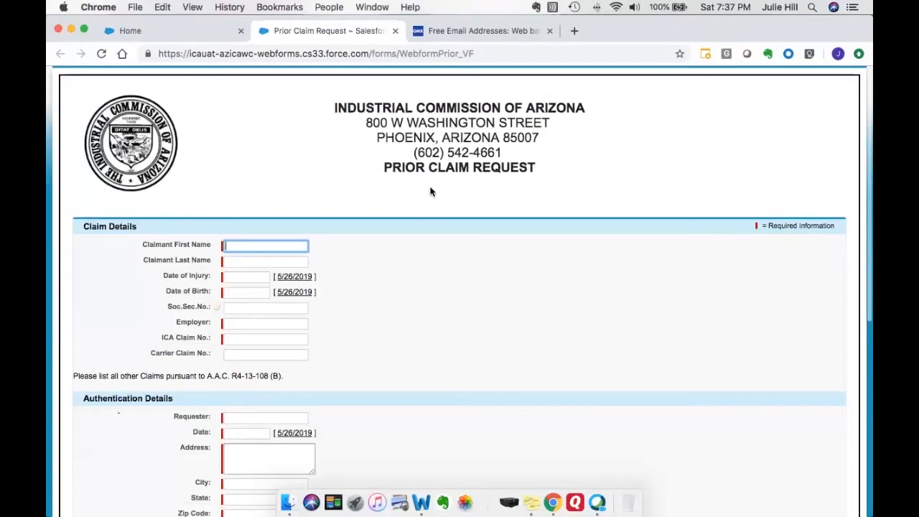
Step: Enter the claimant's first name and last name in the claim details
click(285, 246)
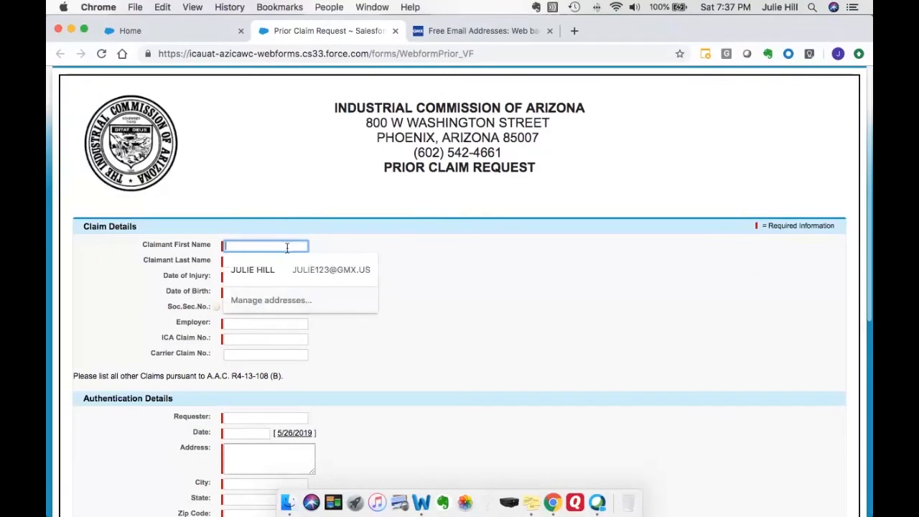
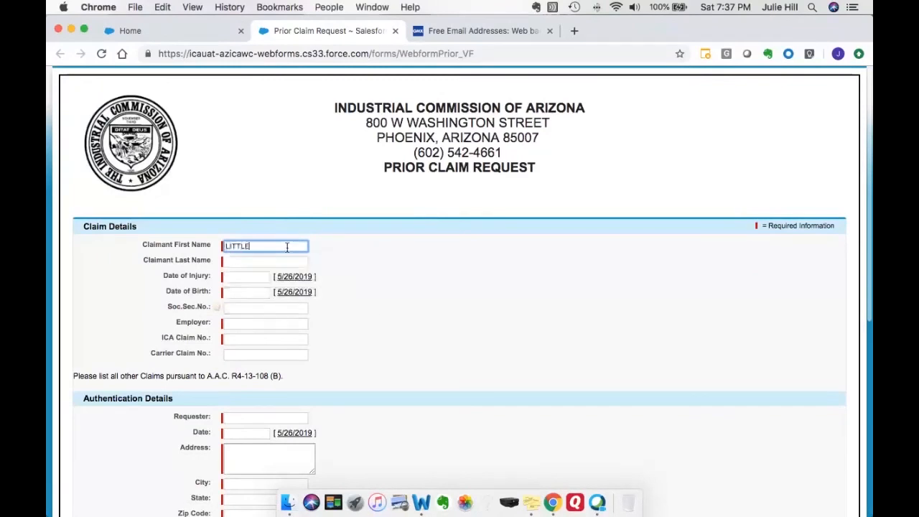
key(Tab)
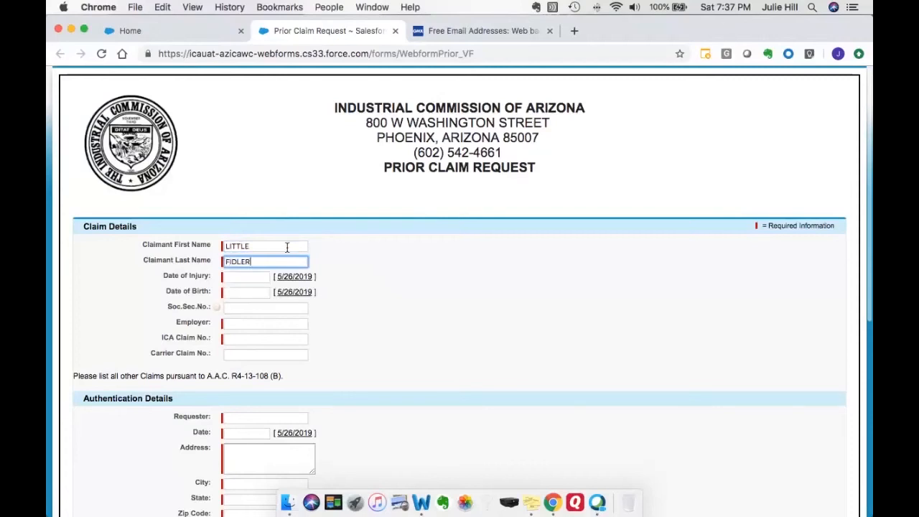
Step: Set the date of injury to 1/25/2019
key(Tab)
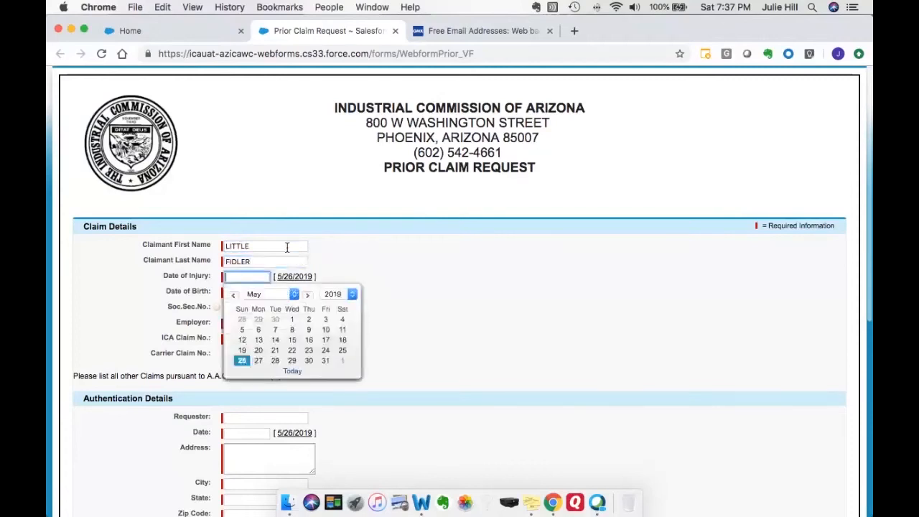
text(1/25/2019)
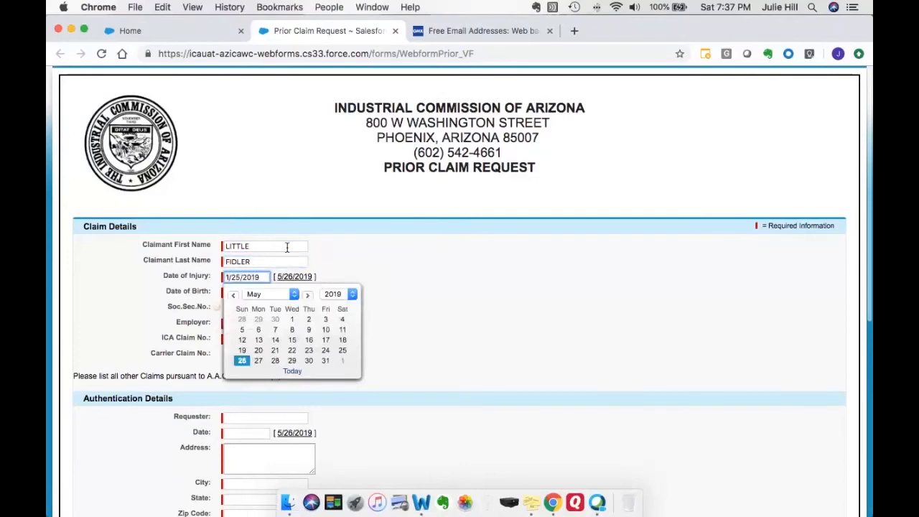
key(Tab)
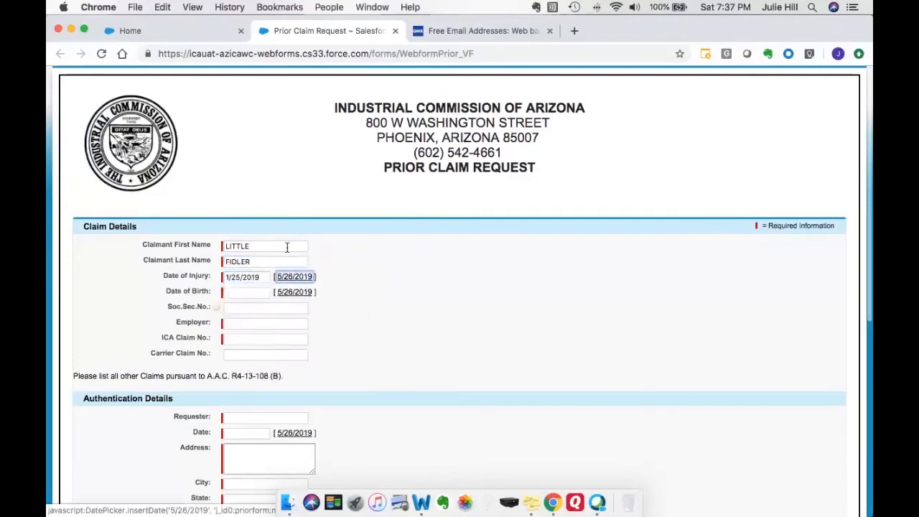
Step: Enter the claimant's date of birth
key(Tab)
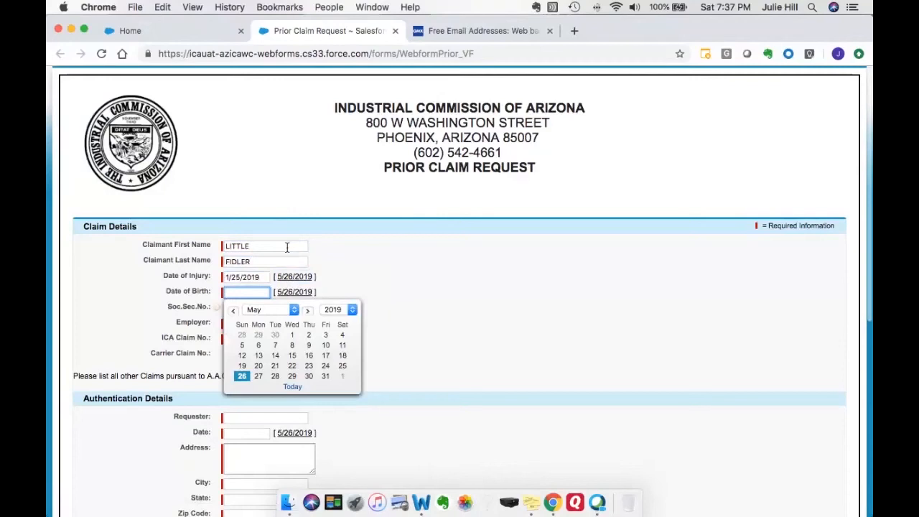
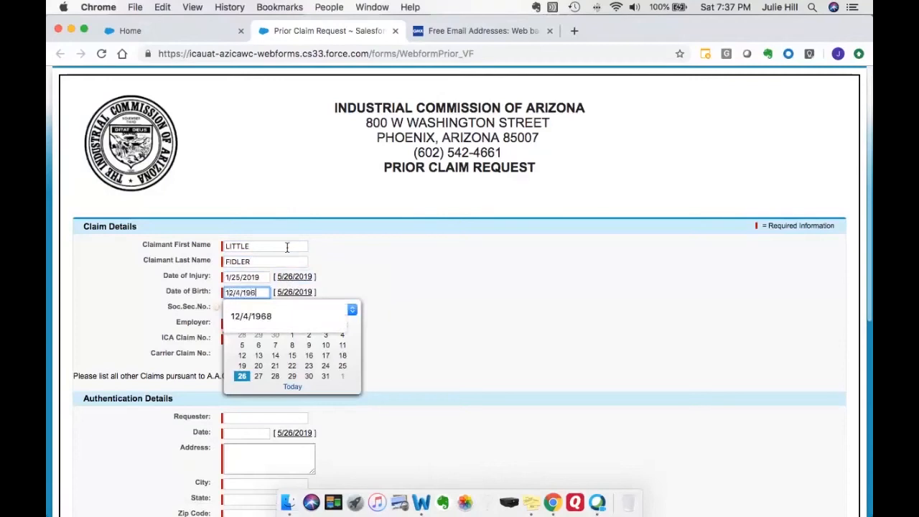
key(Tab)
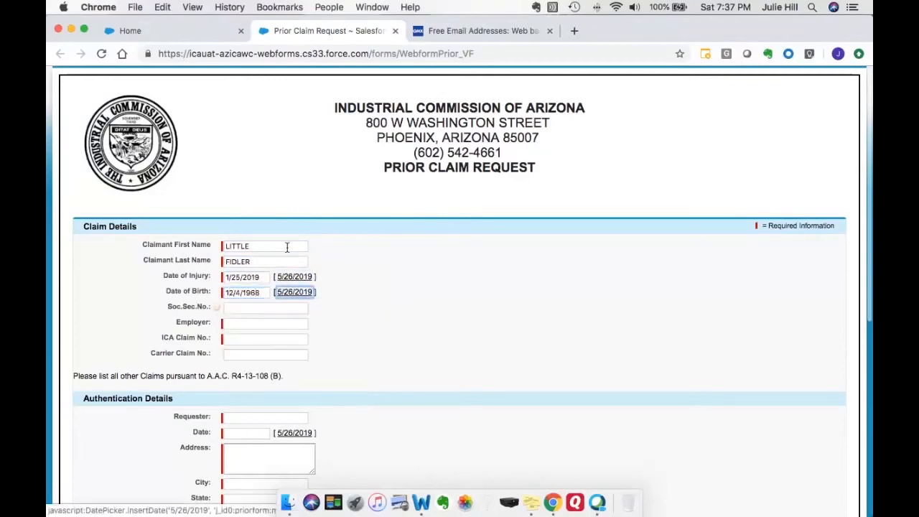
key(Tab)
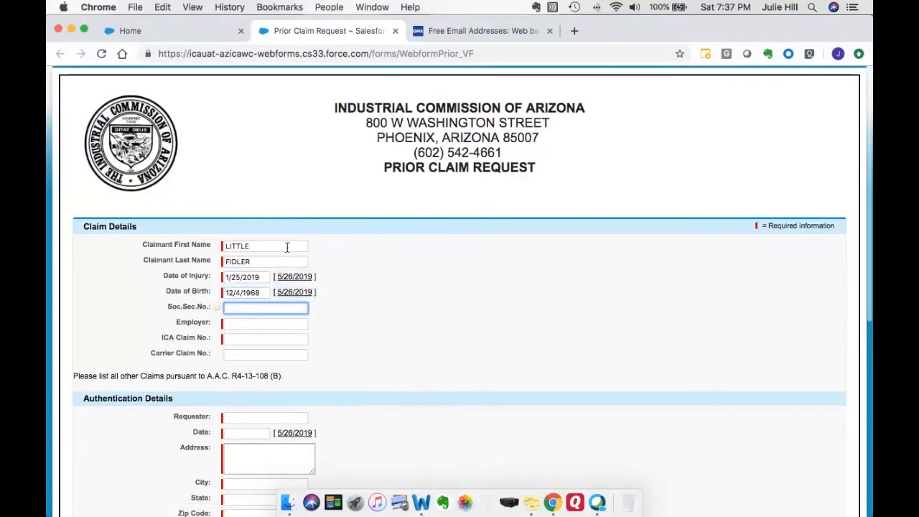
Step: Enter NA for the Social Security number and METASOFT as the employer
text(NA)
key(Tab)
text(MET)
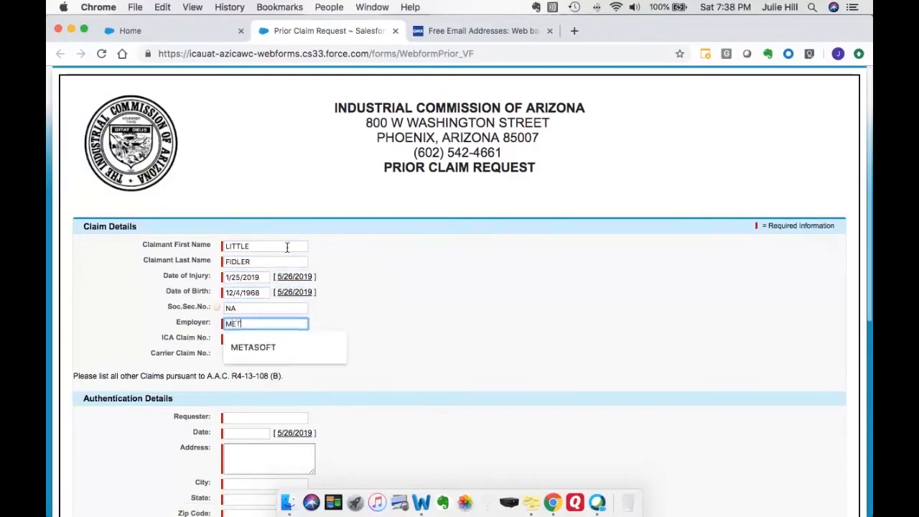
text(S)
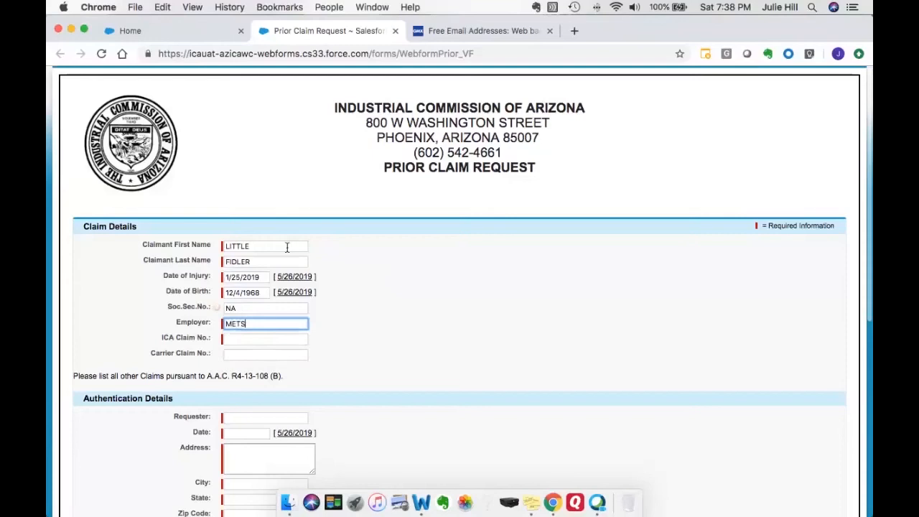
key(BackSpace)
text(ASOFT)
key(Tab)
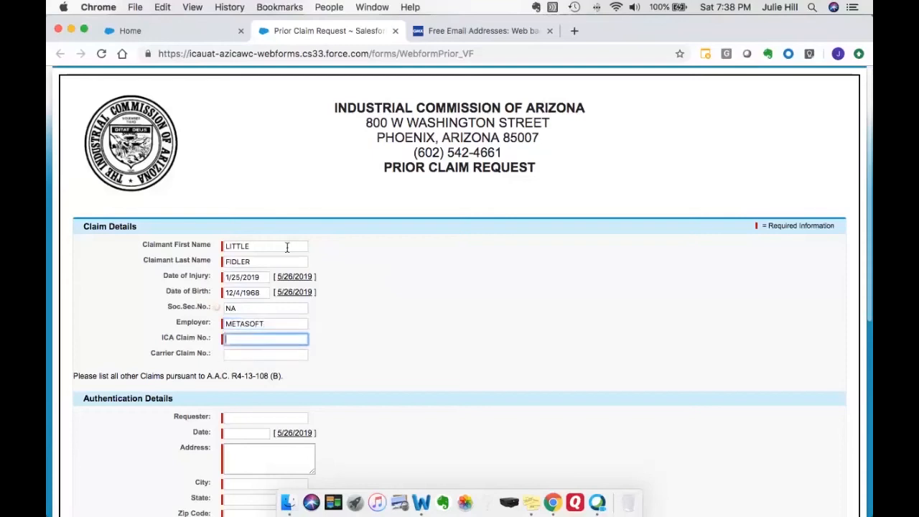
Step: Fill in the ICA claim number by choosing the suggested autofill entry
text(2019)
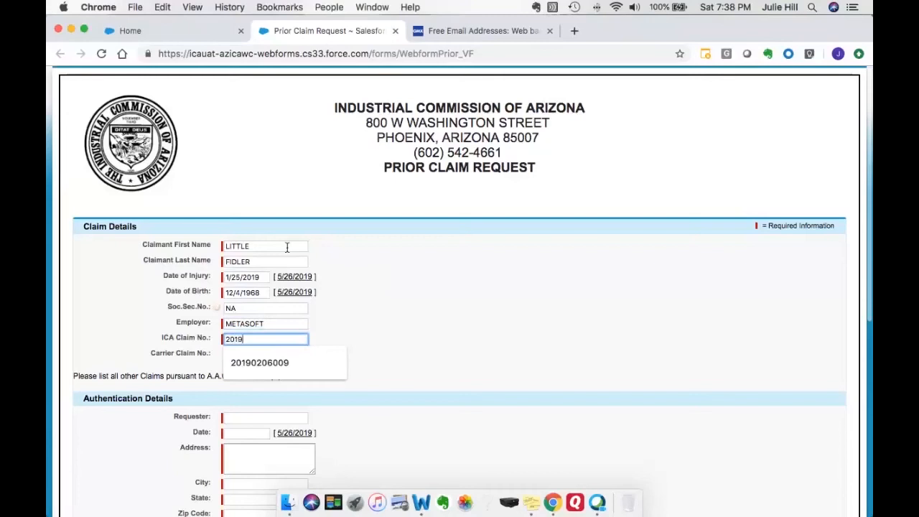
key(Down)
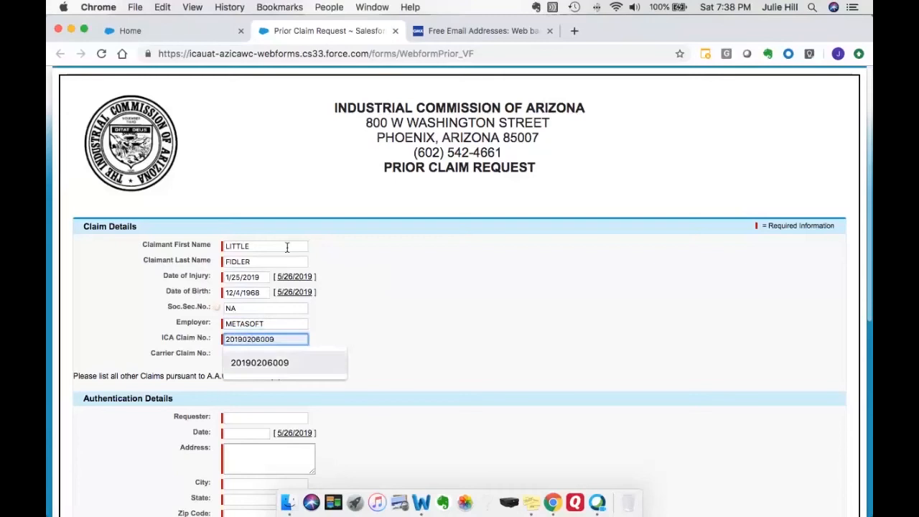
key(Tab)
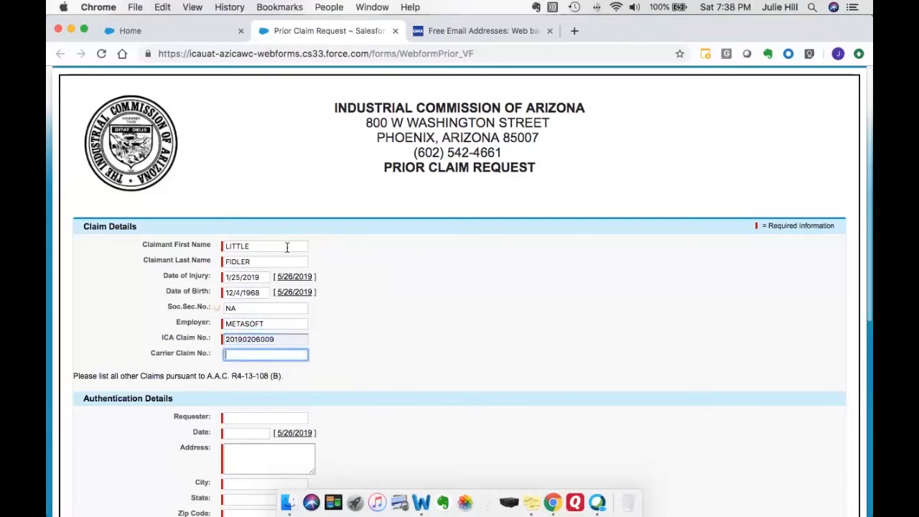
Step: Autofill the requester's name and contact details from the saved address and set the date to today's date
scroll(406, 318, down, 3)
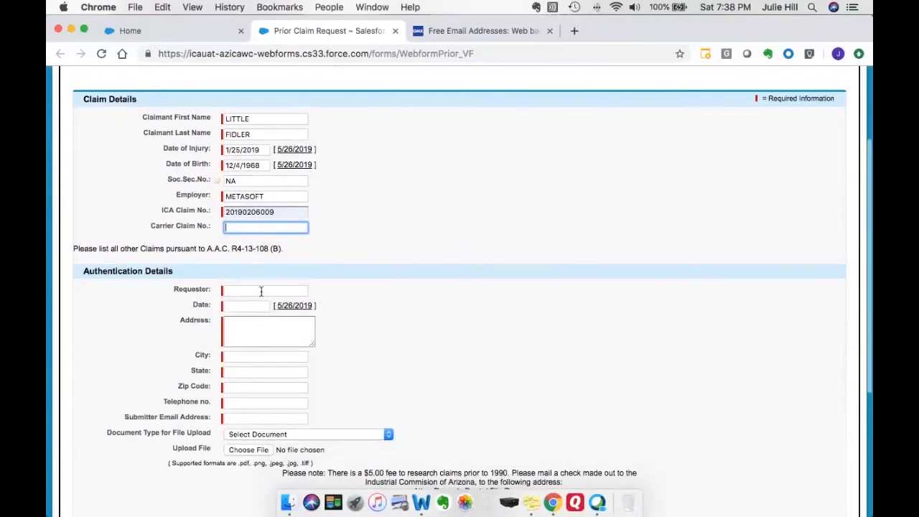
click(261, 290)
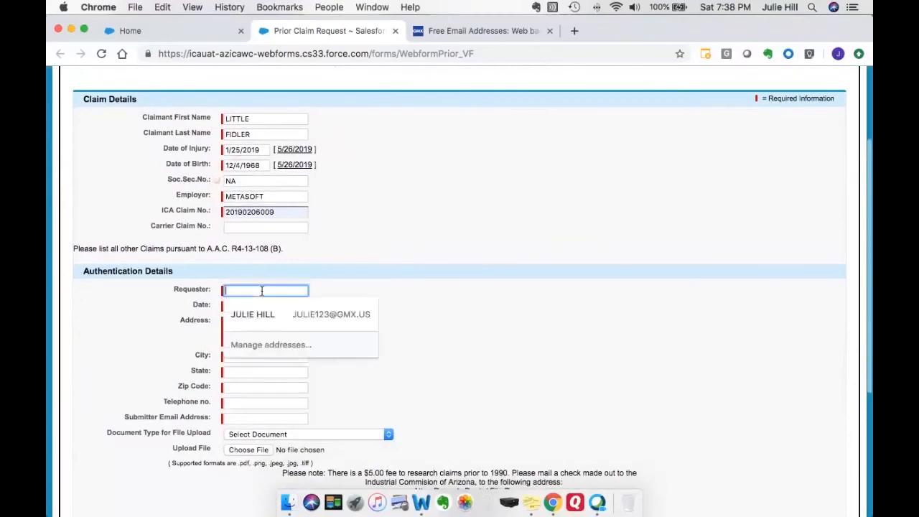
click(262, 314)
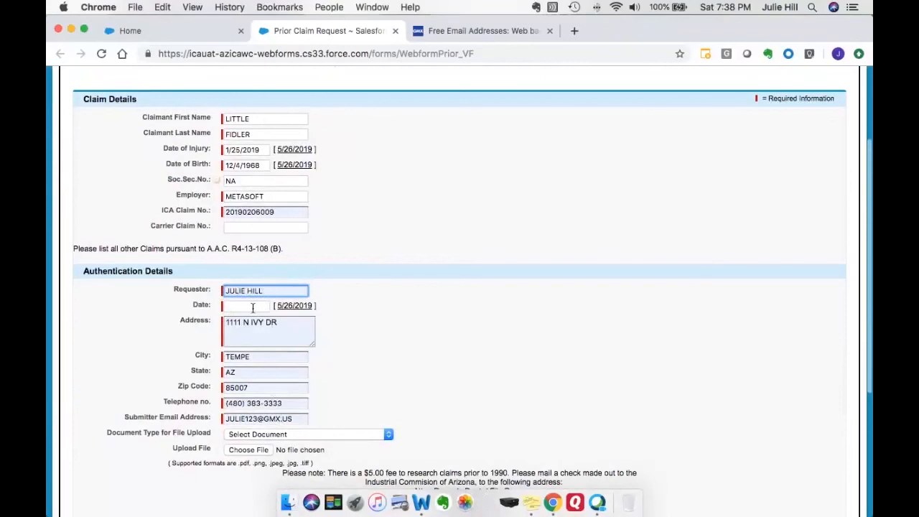
click(292, 309)
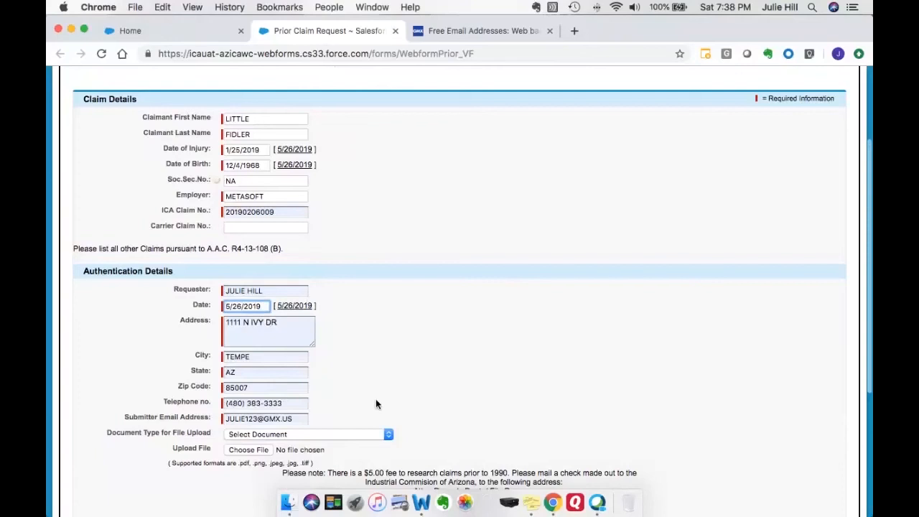
Step: Browse the list of document types available for the file upload
scroll(373, 404, down, 2)
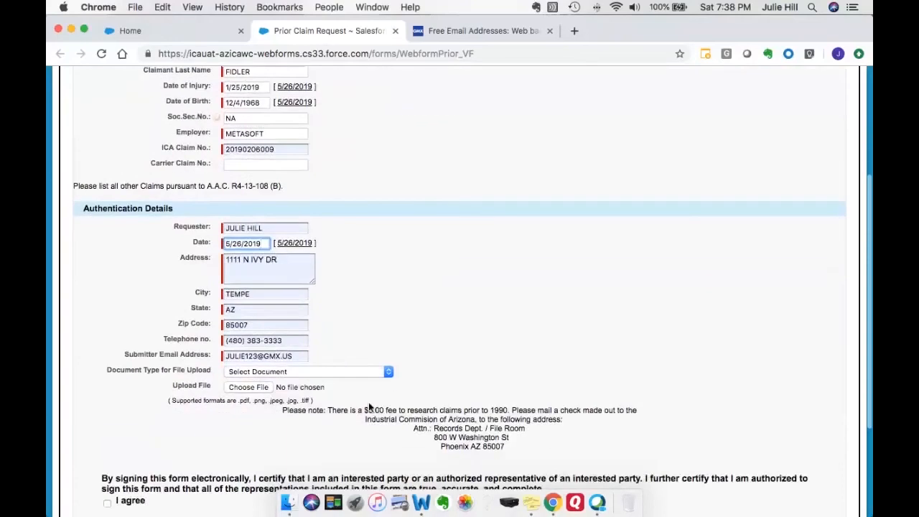
click(386, 371)
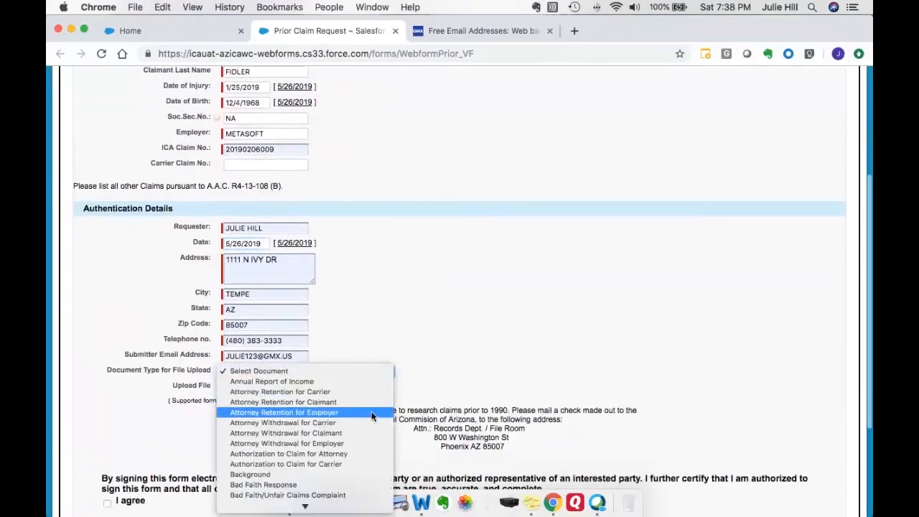
scroll(368, 413, down, 10)
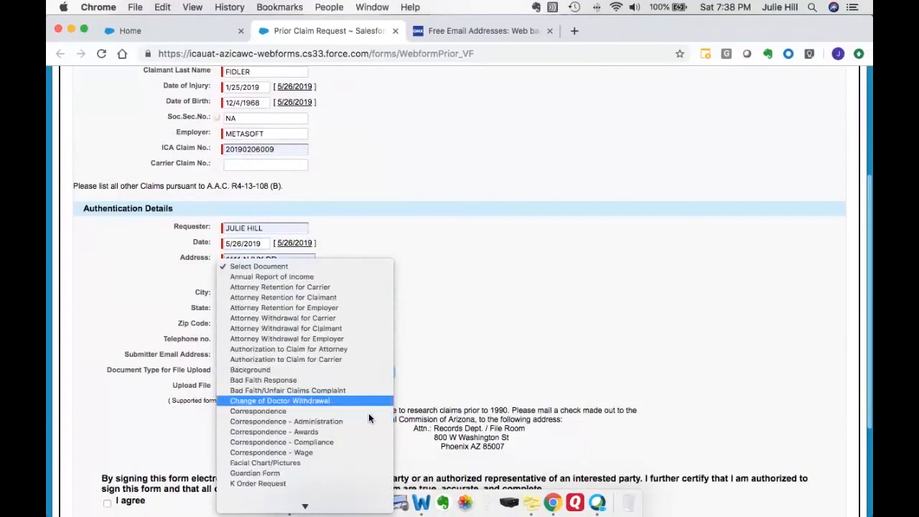
scroll(368, 413, down, 1)
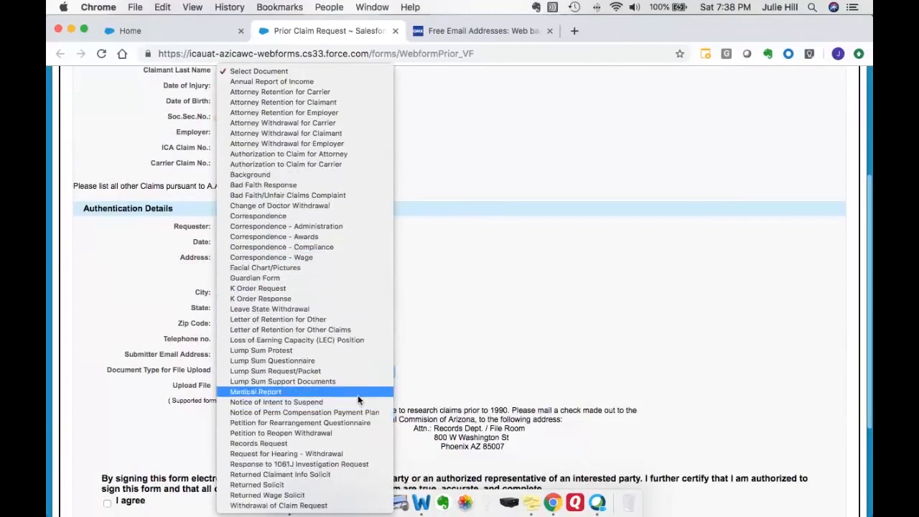
click(446, 370)
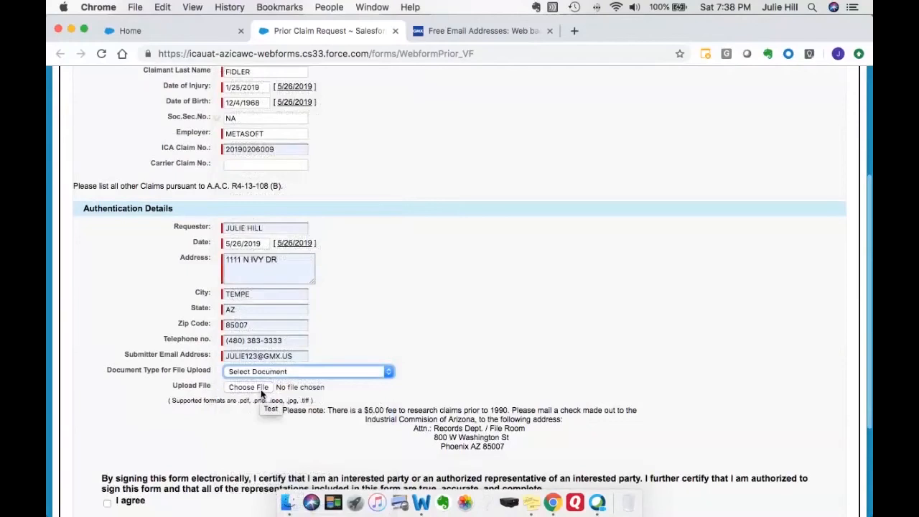
Step: Tick the I agree certification checkbox at the end of the form
scroll(530, 370, down, 1)
scroll(531, 370, down, 5)
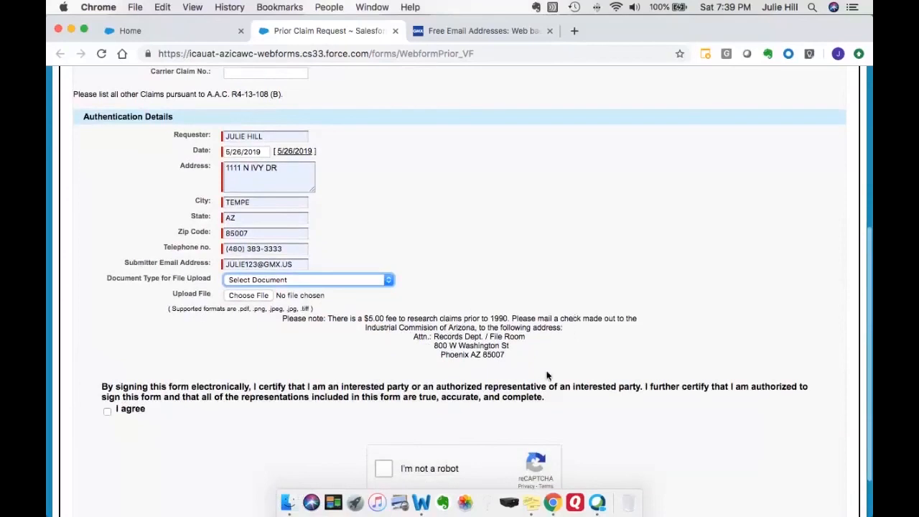
scroll(546, 375, down, 1)
scroll(547, 375, down, 3)
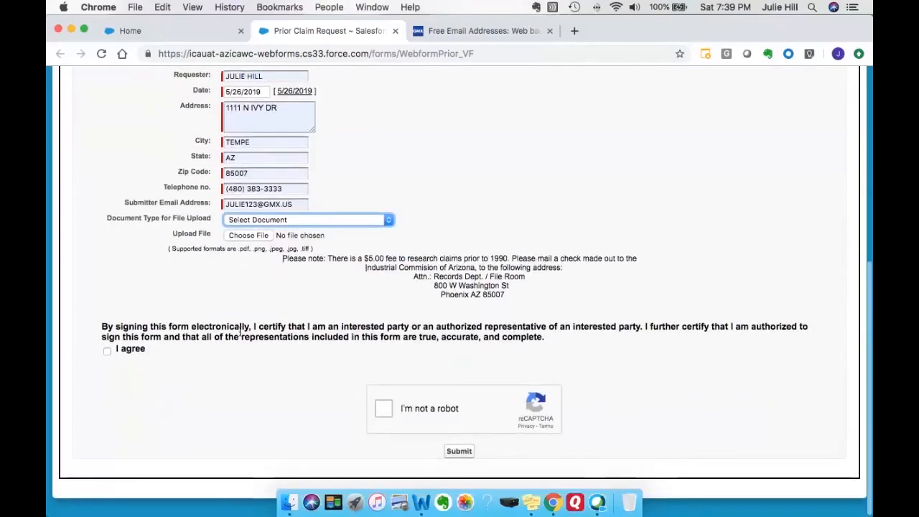
click(107, 351)
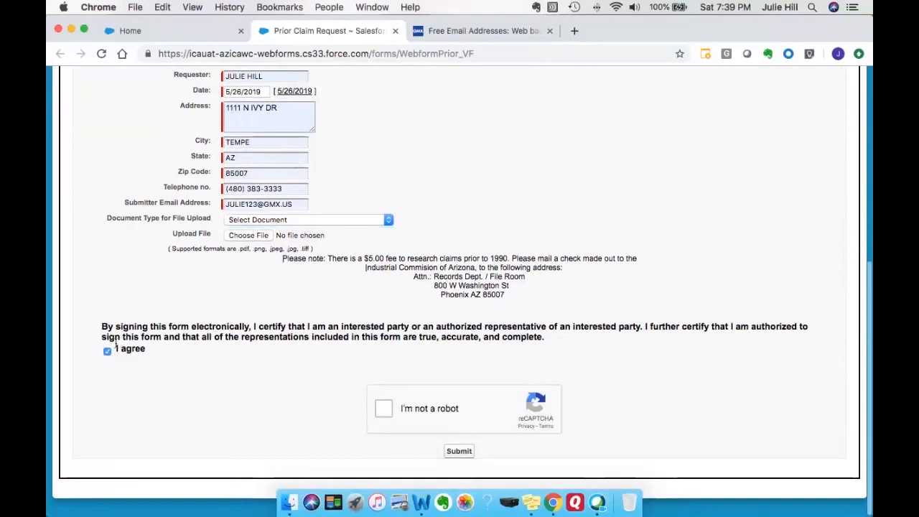
Step: Complete the I'm not a robot reCAPTCHA check and submit the Prior Claim Request form
click(383, 409)
click(459, 452)
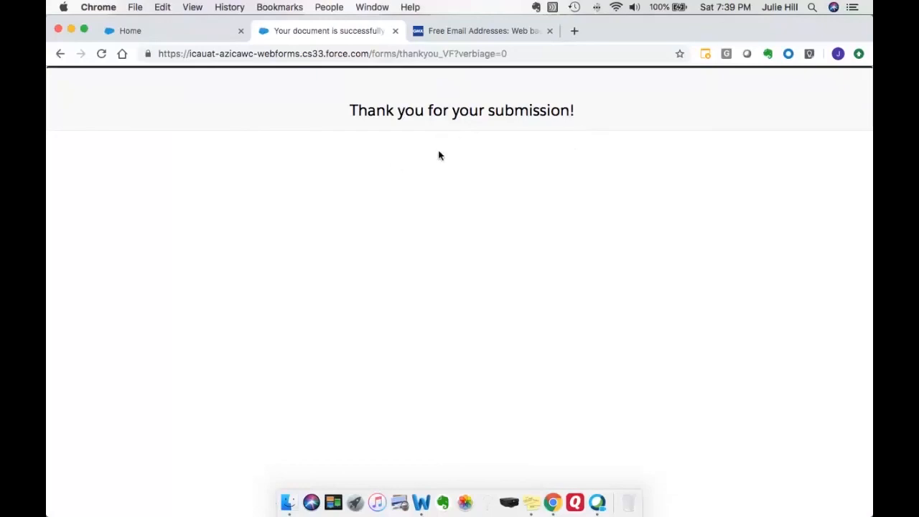
Step: Switch to the GMX mail tab, refresh the inbox and open the new email from ICA
click(482, 36)
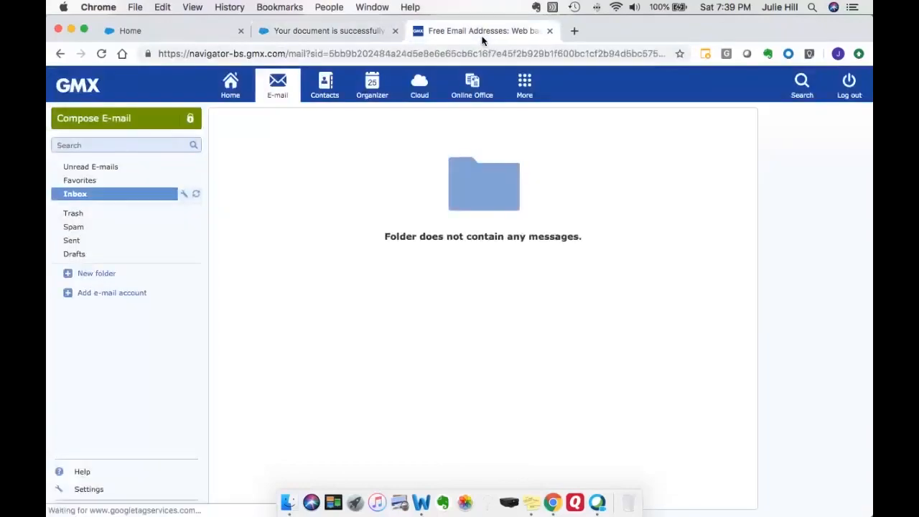
click(197, 196)
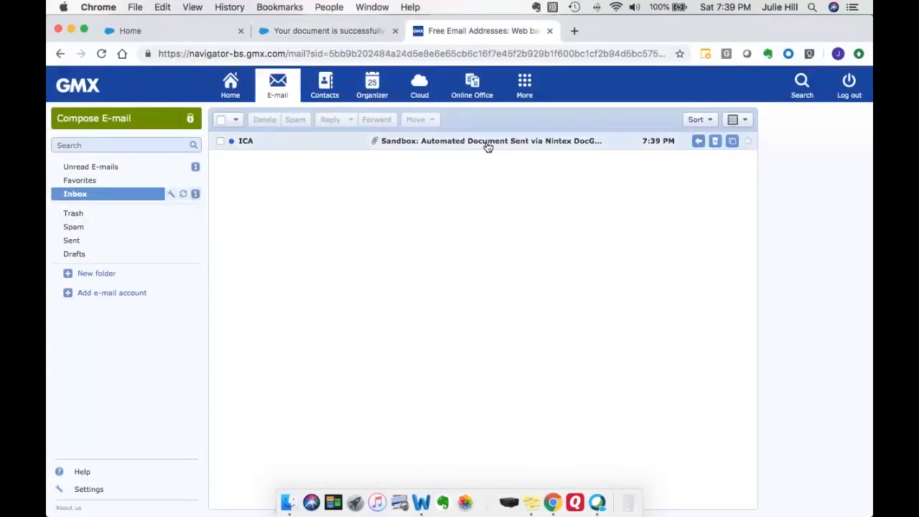
click(434, 143)
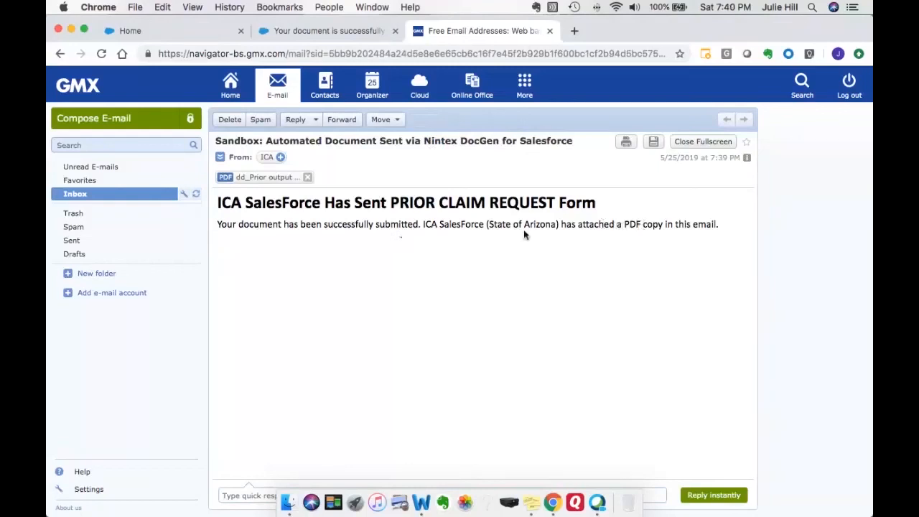
Step: Examine the options for the email's attached PDF, then return to the ICA community Home tab
click(276, 181)
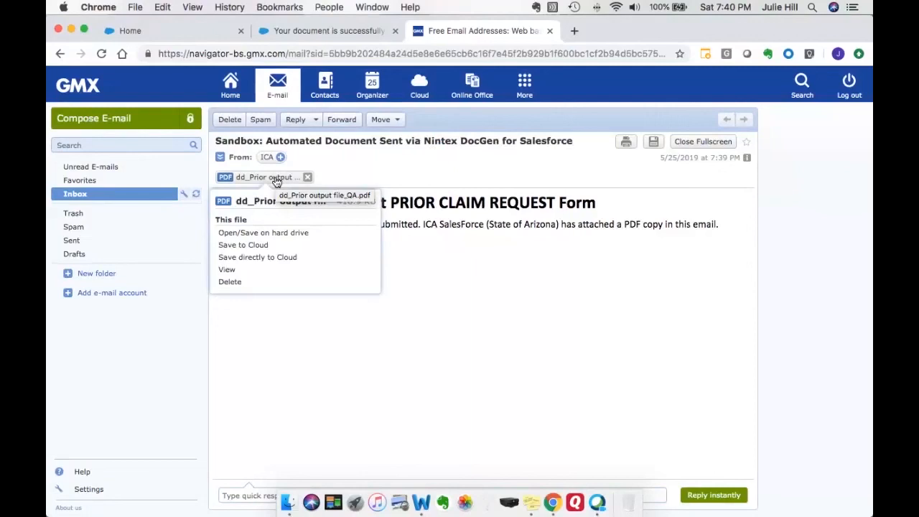
click(420, 259)
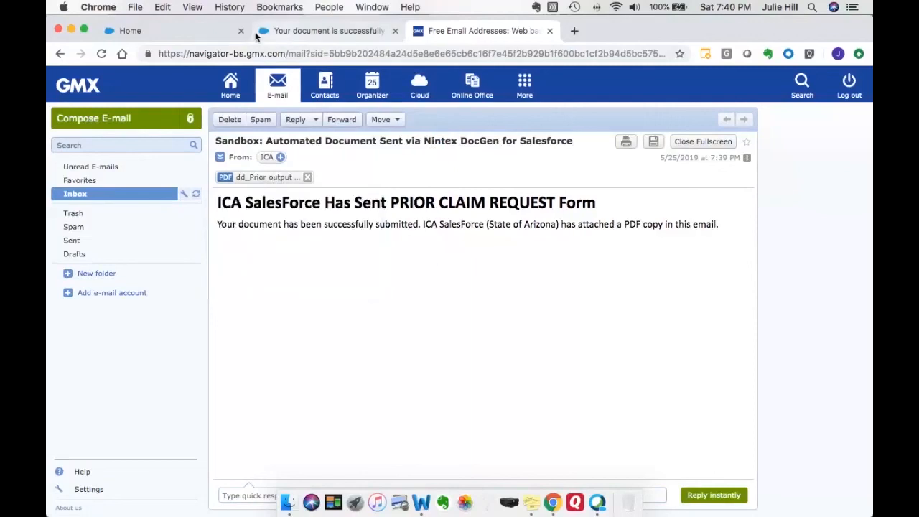
click(172, 30)
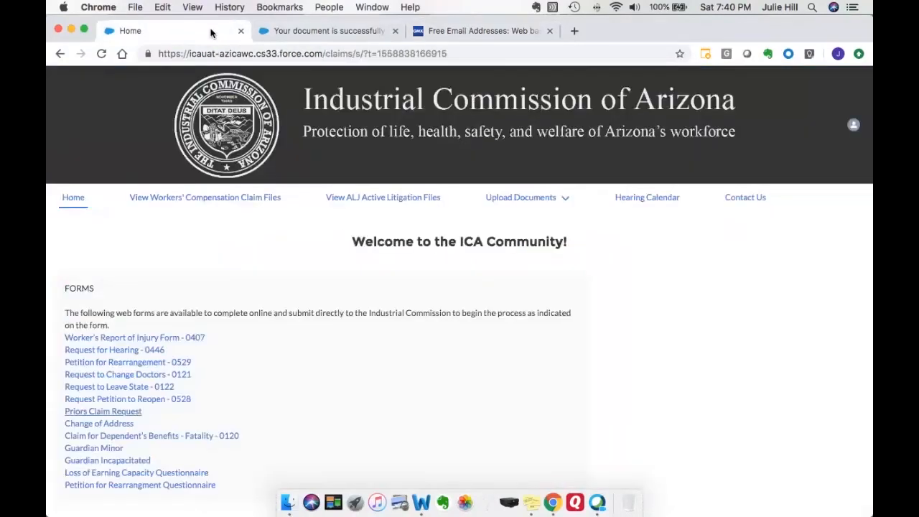